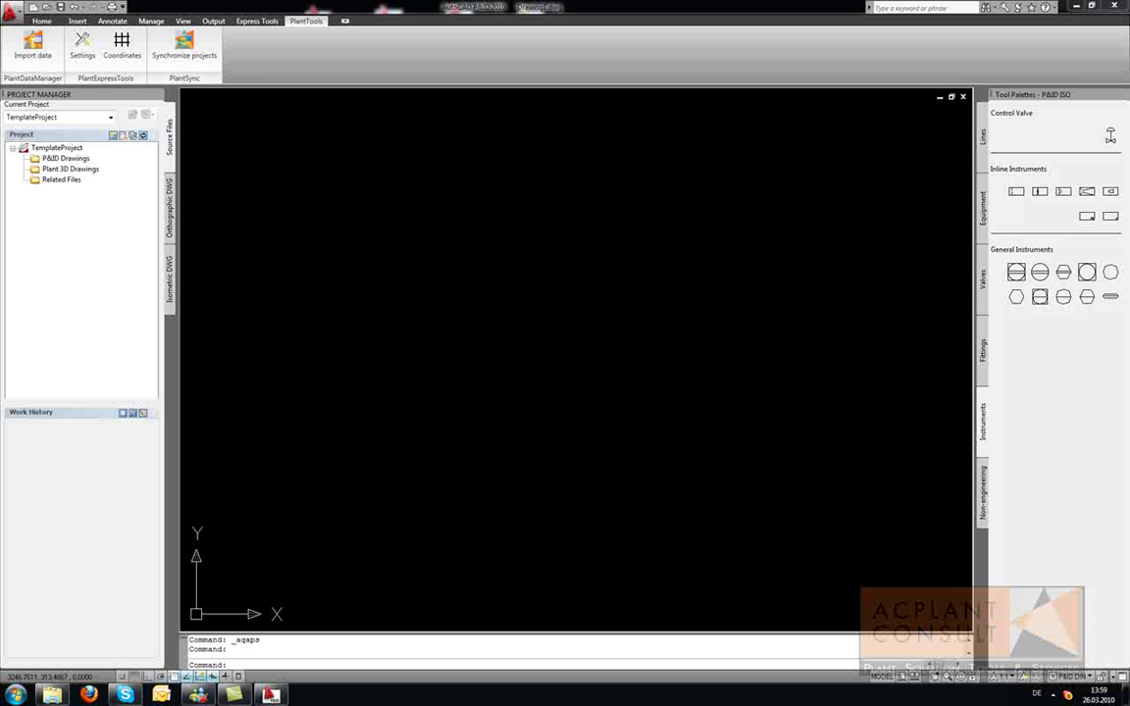
# Step: Launch PlantSync with Synchronize projects on the PlantTools ribbon for TemplateProject
pyautogui.click(185, 45)
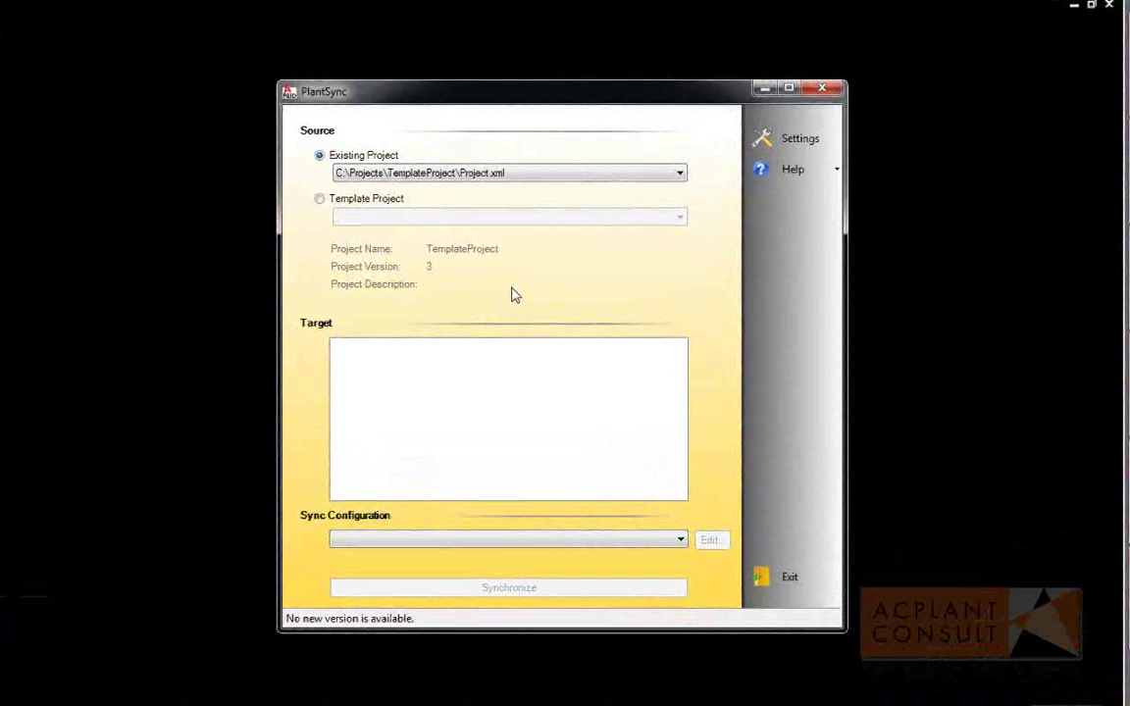
pyautogui.click(498, 181)
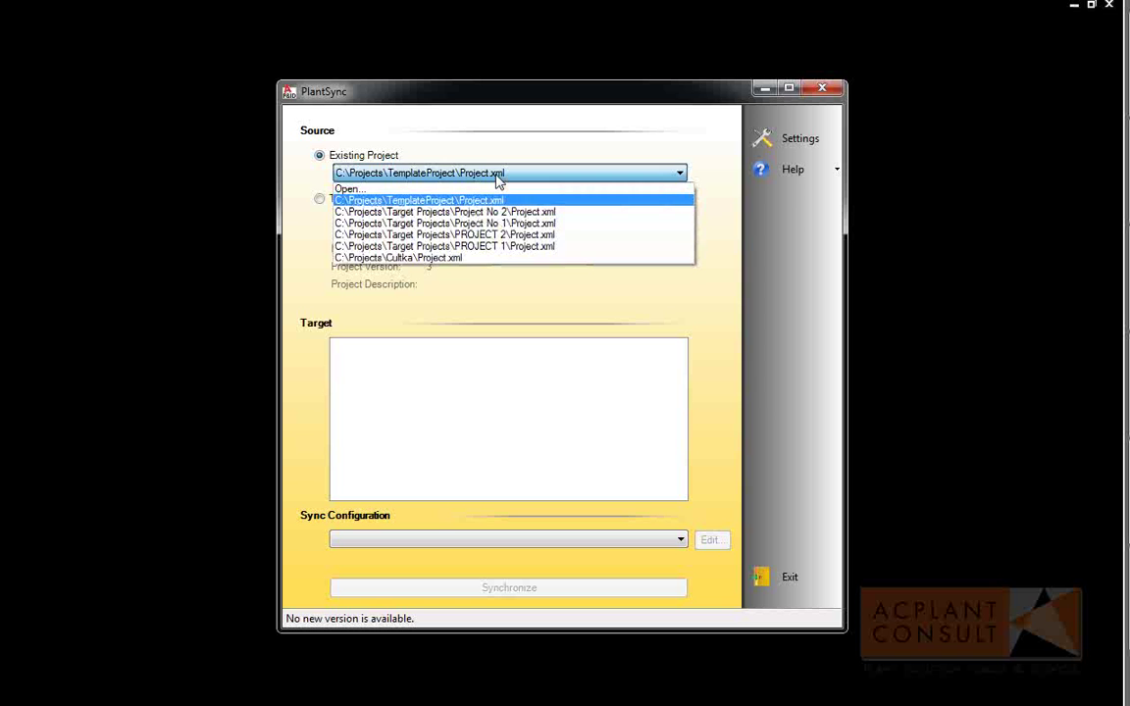
pyautogui.click(498, 180)
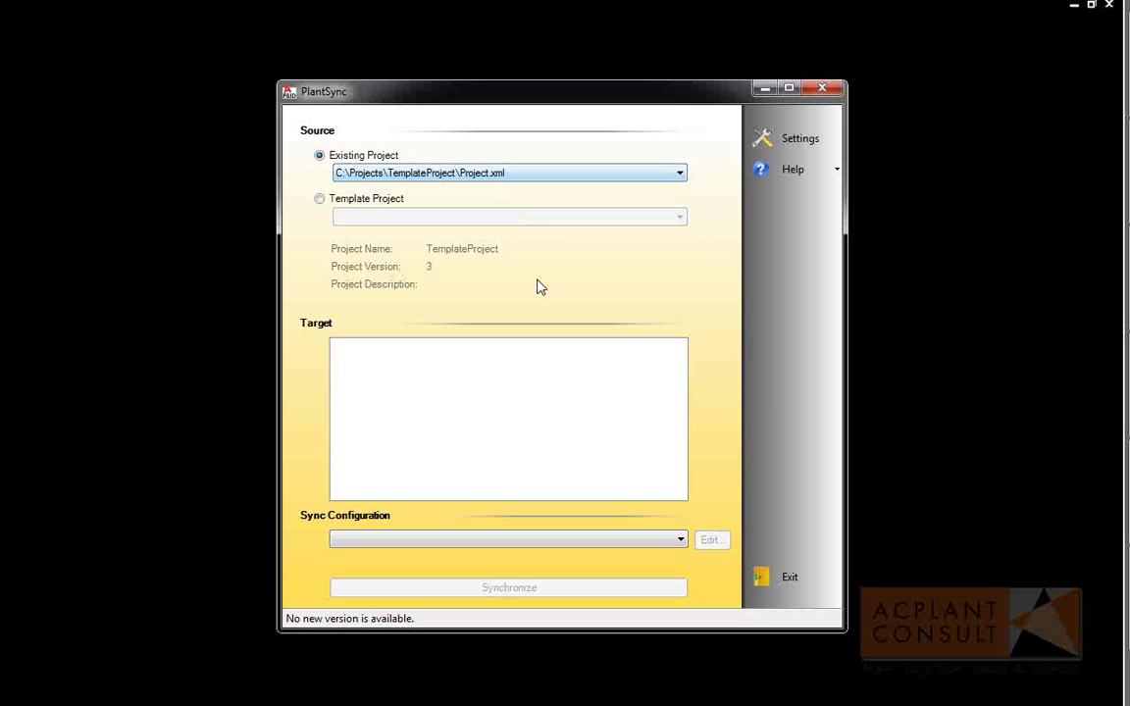
# Step: Add all projects in C:\Projects\Target Projects (Project No 1 and 2) as sync targets
pyautogui.rightClick(524, 380)
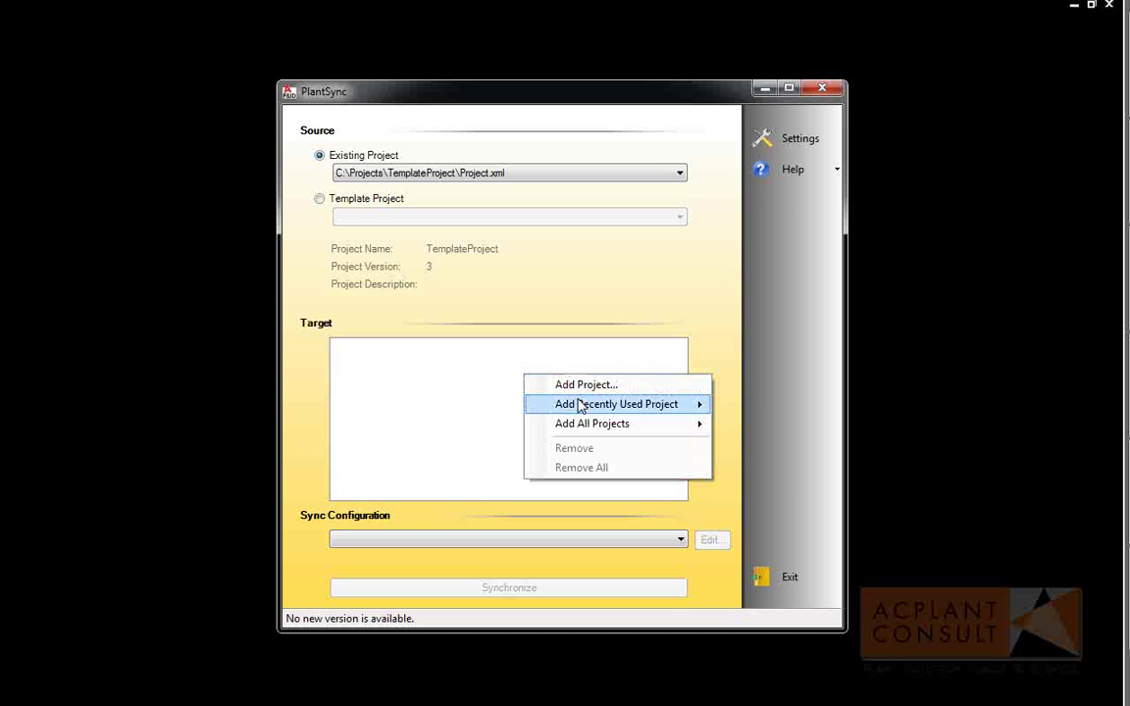
pyautogui.moveTo(581, 407)
pyautogui.moveTo(618, 425)
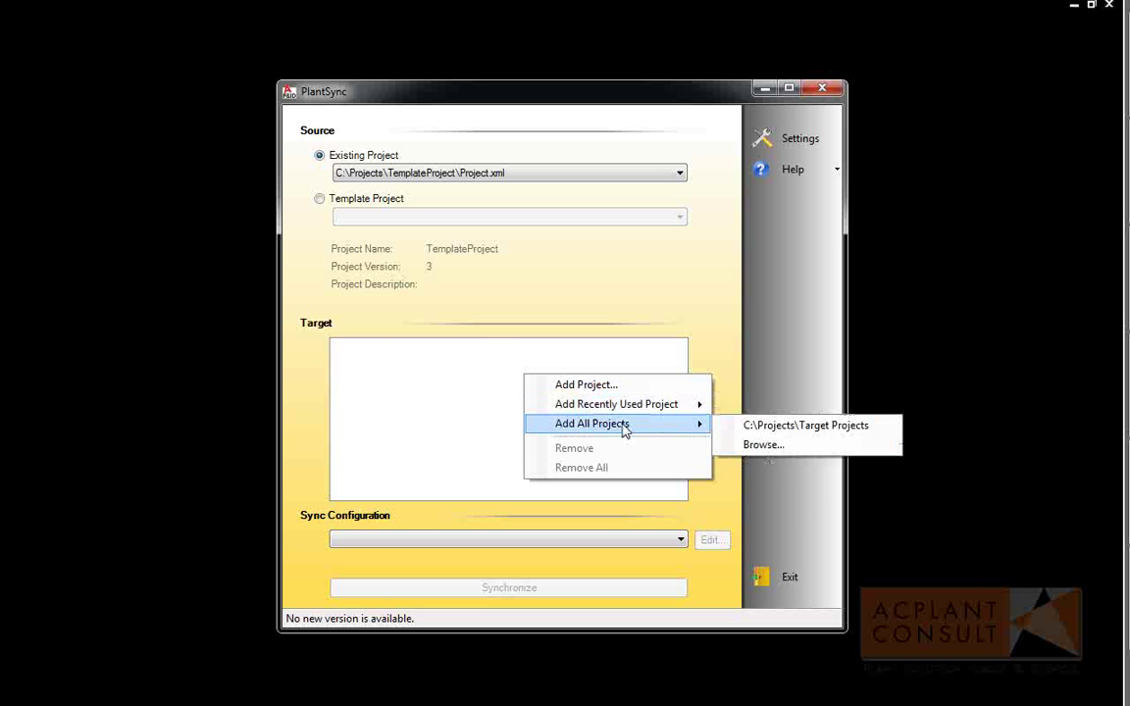
pyautogui.click(751, 428)
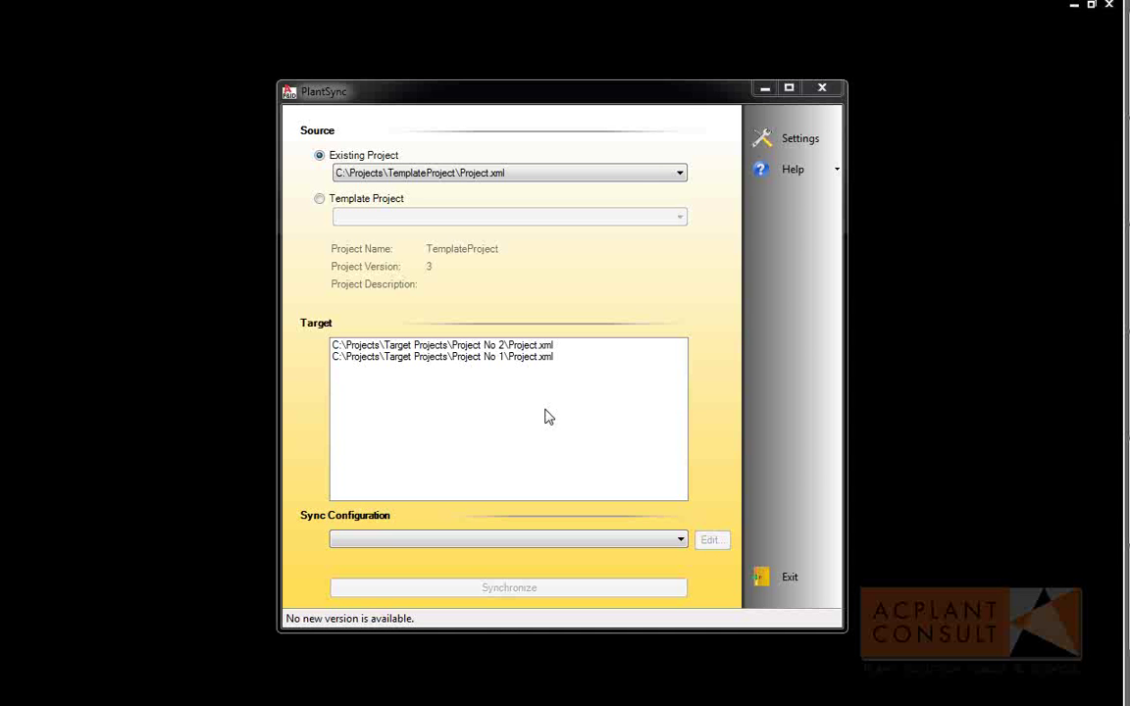
pyautogui.click(533, 541)
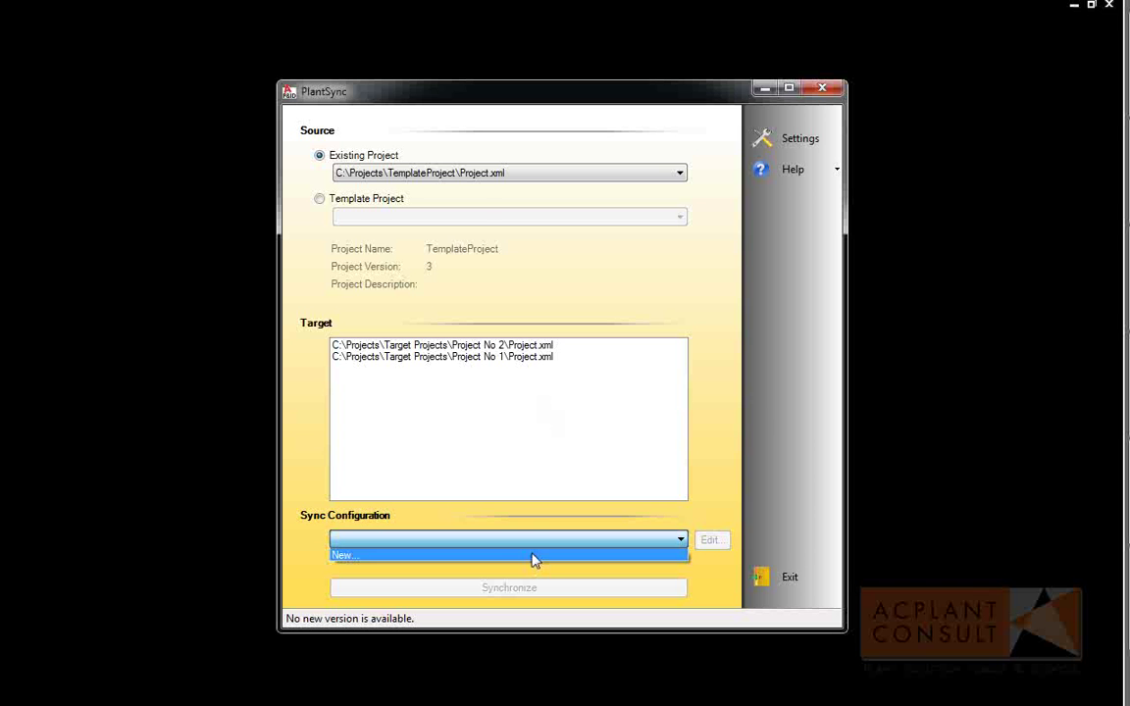
# Step: Create a new sync configuration and name it PS_Config_1
pyautogui.click(533, 556)
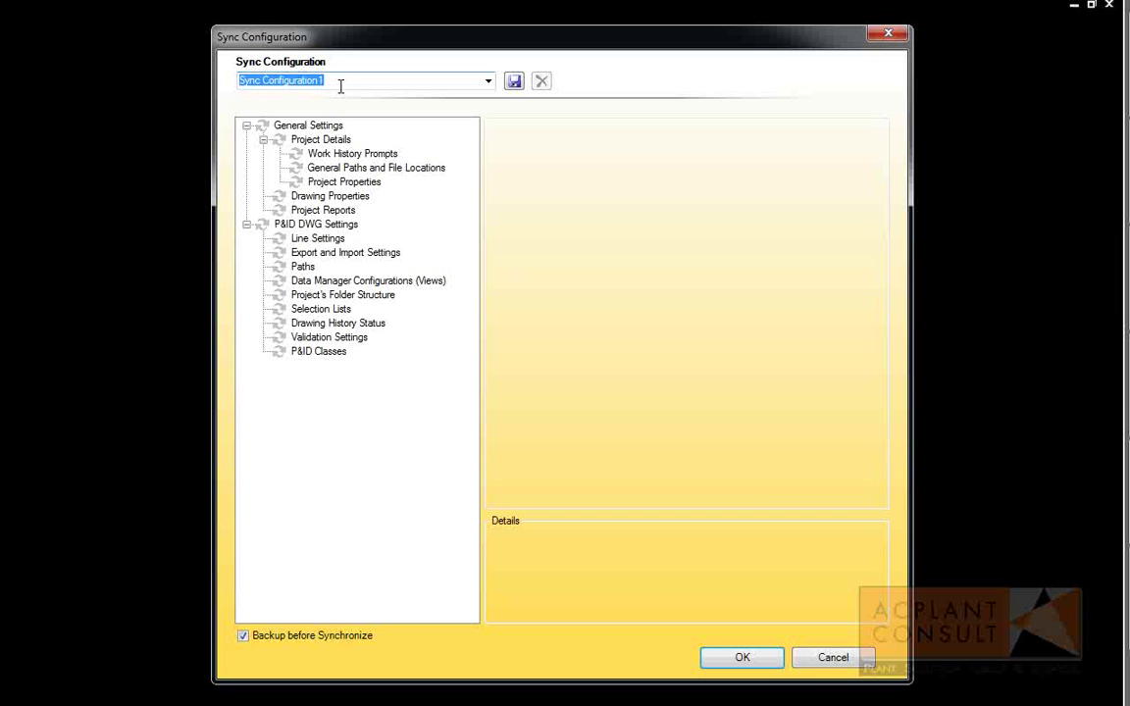
pyautogui.moveTo(341, 85); pyautogui.dragTo(201, 81)
pyautogui.write('PS_Config_1')
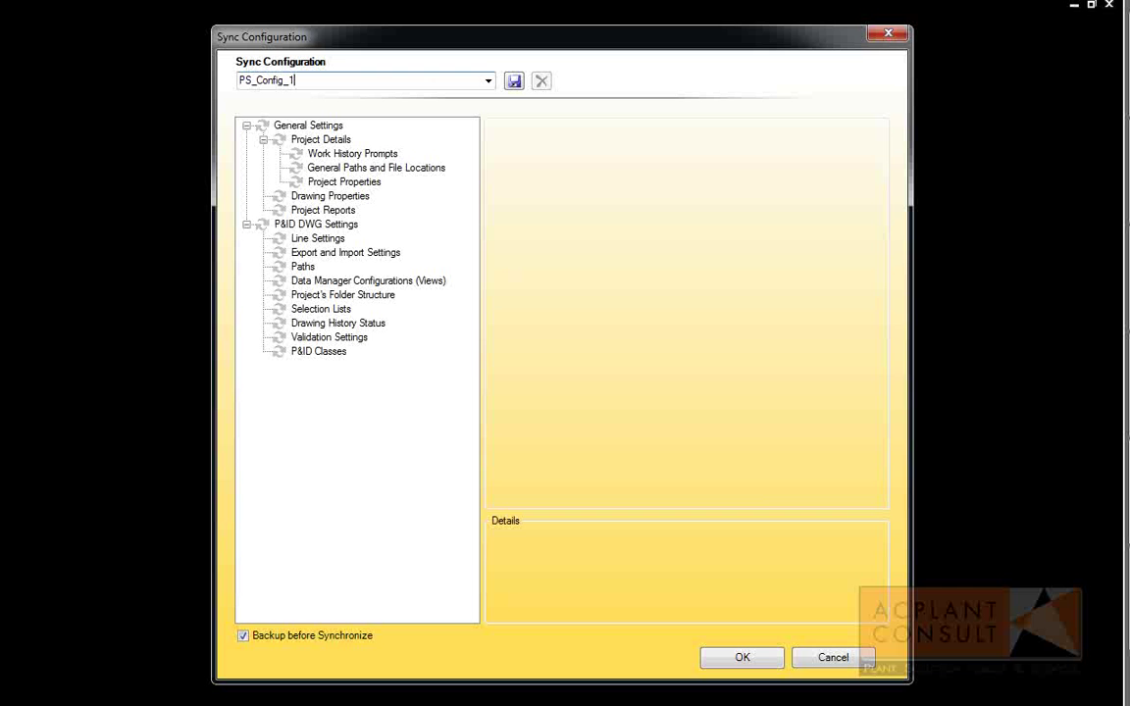
# Step: Enable adding missing and removing extra items for Project Properties, Drawing Properties and Selection Lists
pyautogui.click(319, 180)
pyautogui.click(498, 151)
pyautogui.click(497, 168)
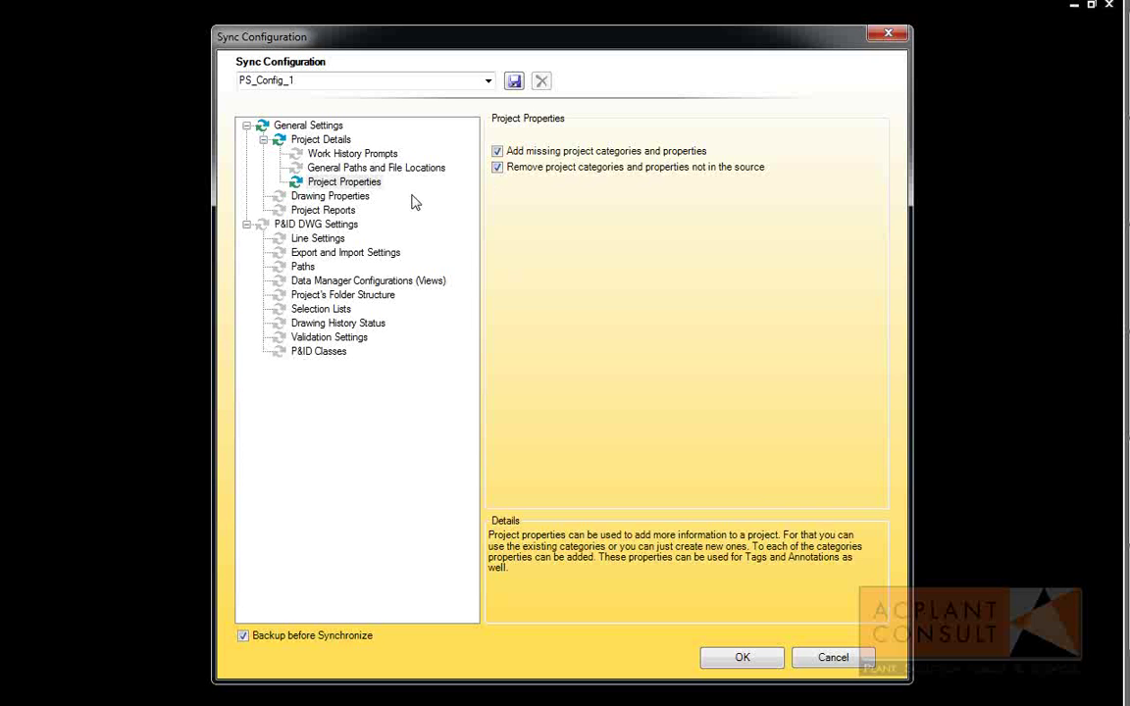
pyautogui.click(324, 195)
pyautogui.click(497, 151)
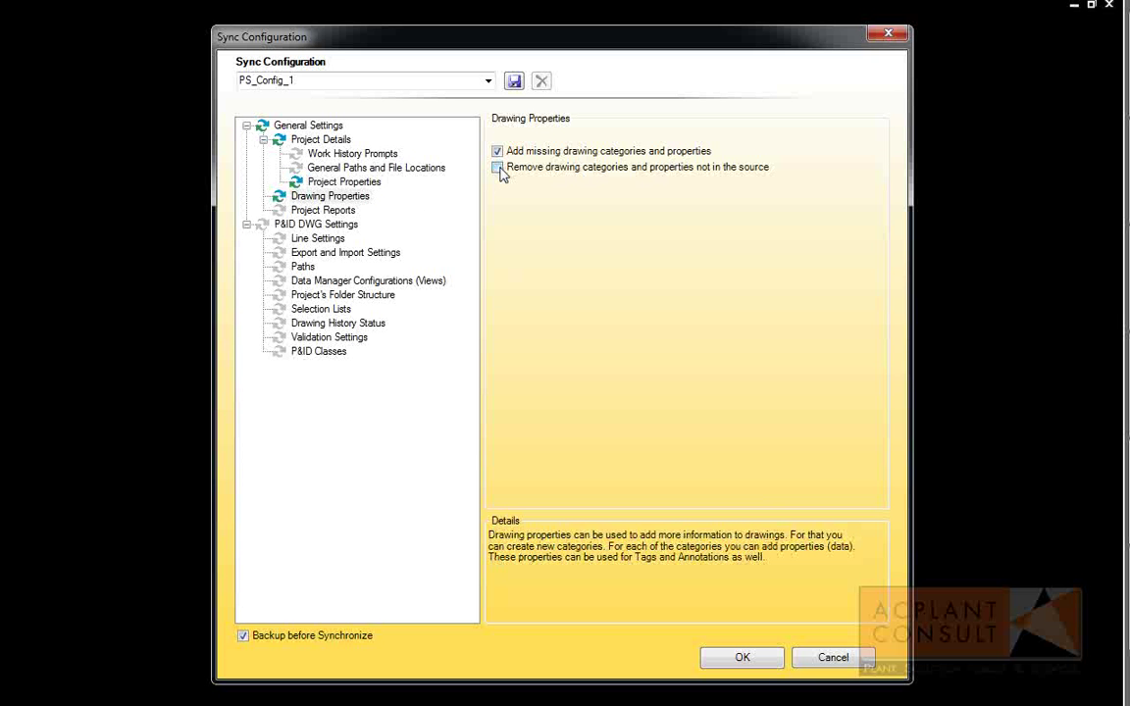
pyautogui.click(498, 169)
pyautogui.click(319, 310)
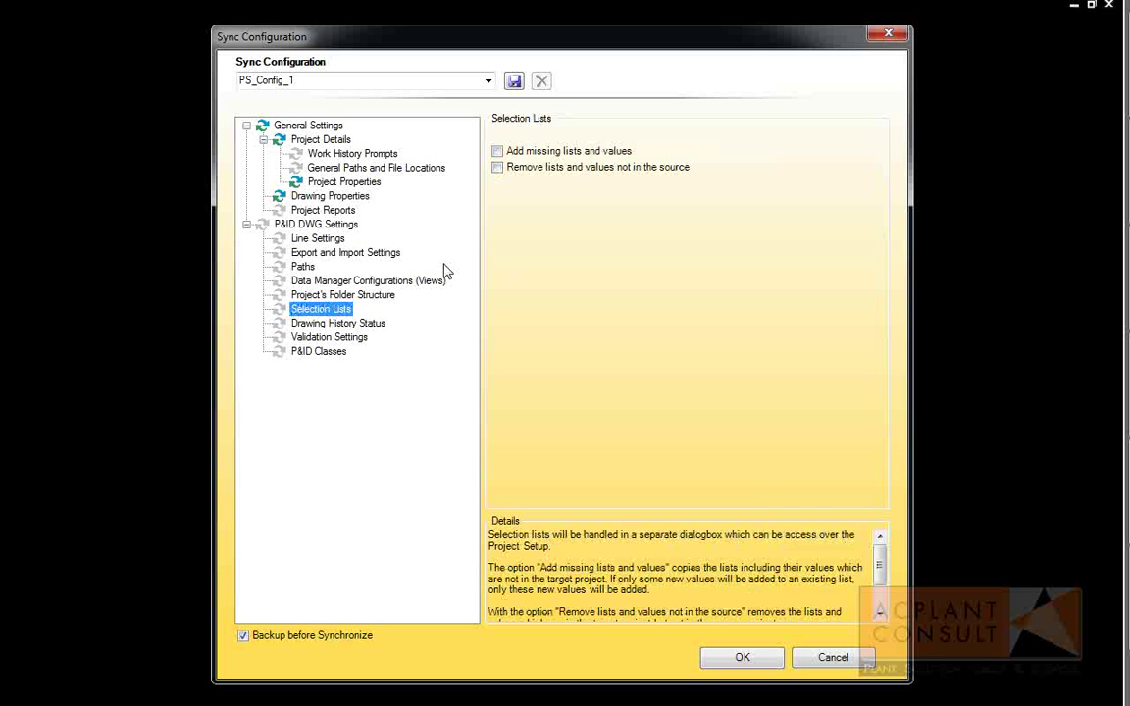
pyautogui.click(497, 151)
pyautogui.click(498, 167)
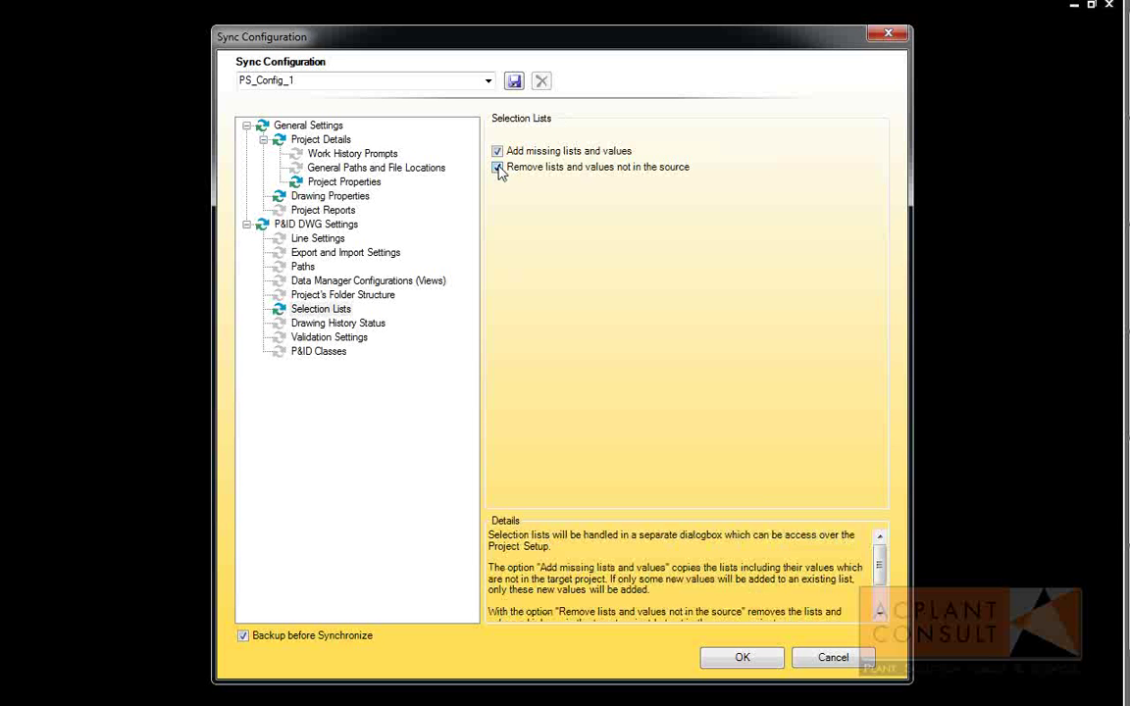
# Step: Enable add, remove and overwrite for both properties and tags under P&ID Classes
pyautogui.click(319, 353)
pyautogui.click(498, 222)
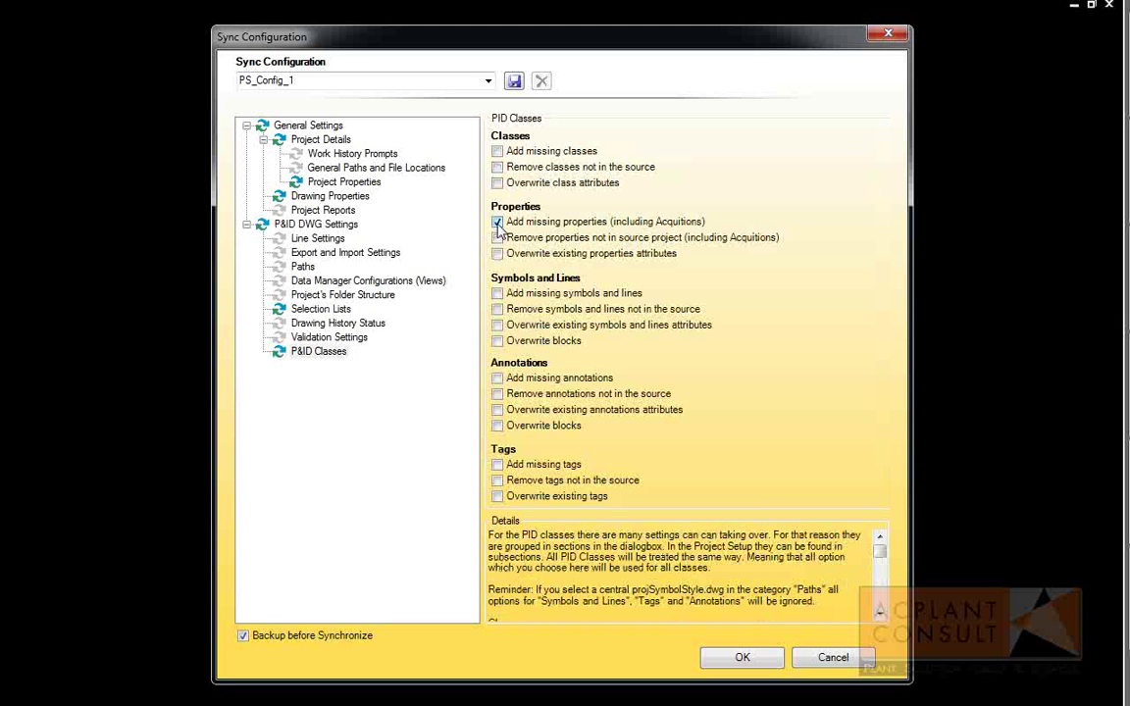
pyautogui.click(497, 237)
pyautogui.click(497, 253)
pyautogui.click(498, 465)
pyautogui.click(497, 481)
pyautogui.click(498, 497)
# Step: Save PS_Config_1 and start synchronizing to open the Pre Synchronization Data preview
pyautogui.click(736, 660)
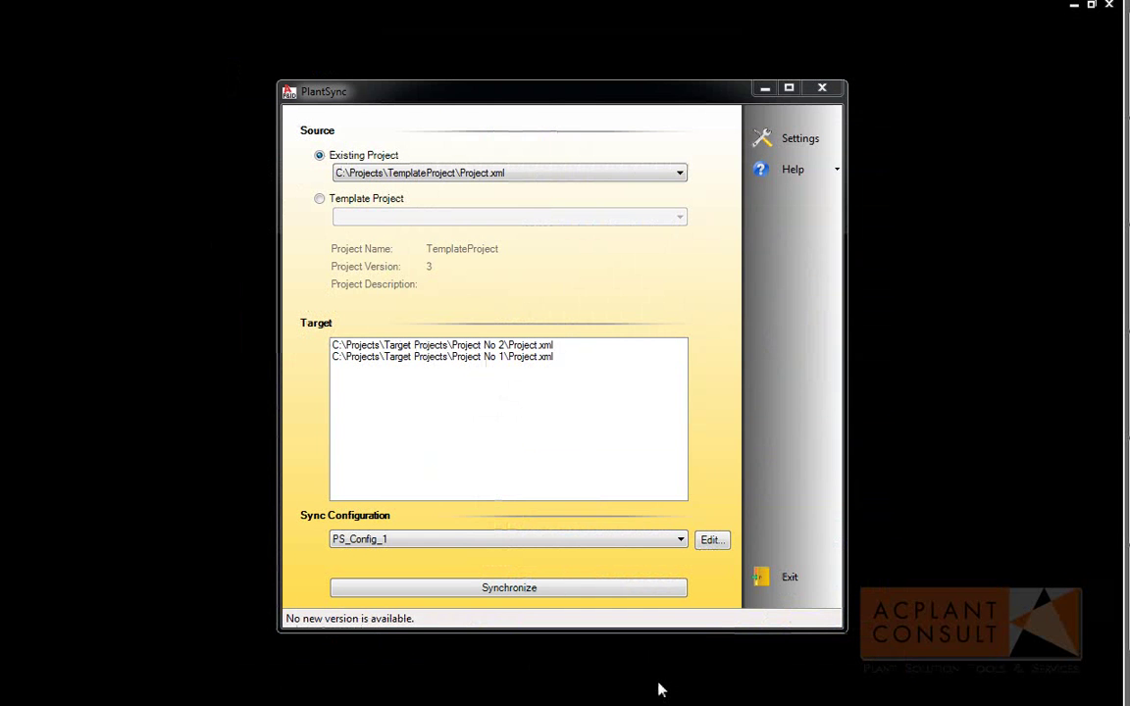
pyautogui.click(544, 593)
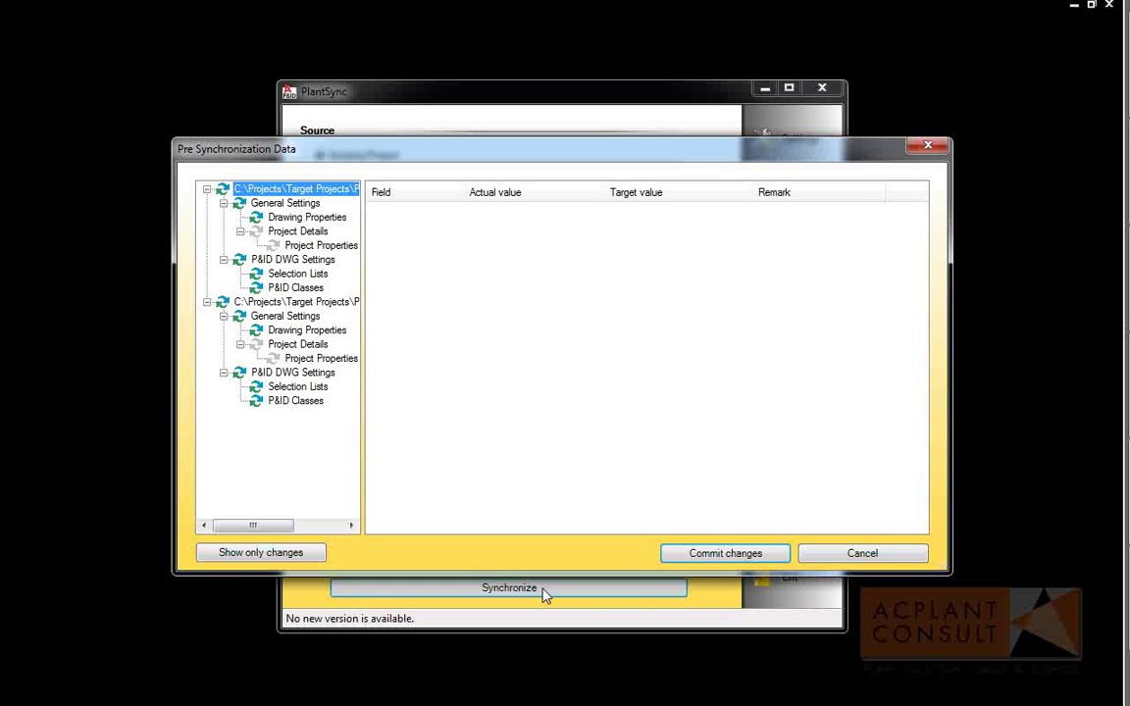
# Step: Show only changes and review the CB_TitleBlock properties to be added under Drawing Properties
pyautogui.click(305, 555)
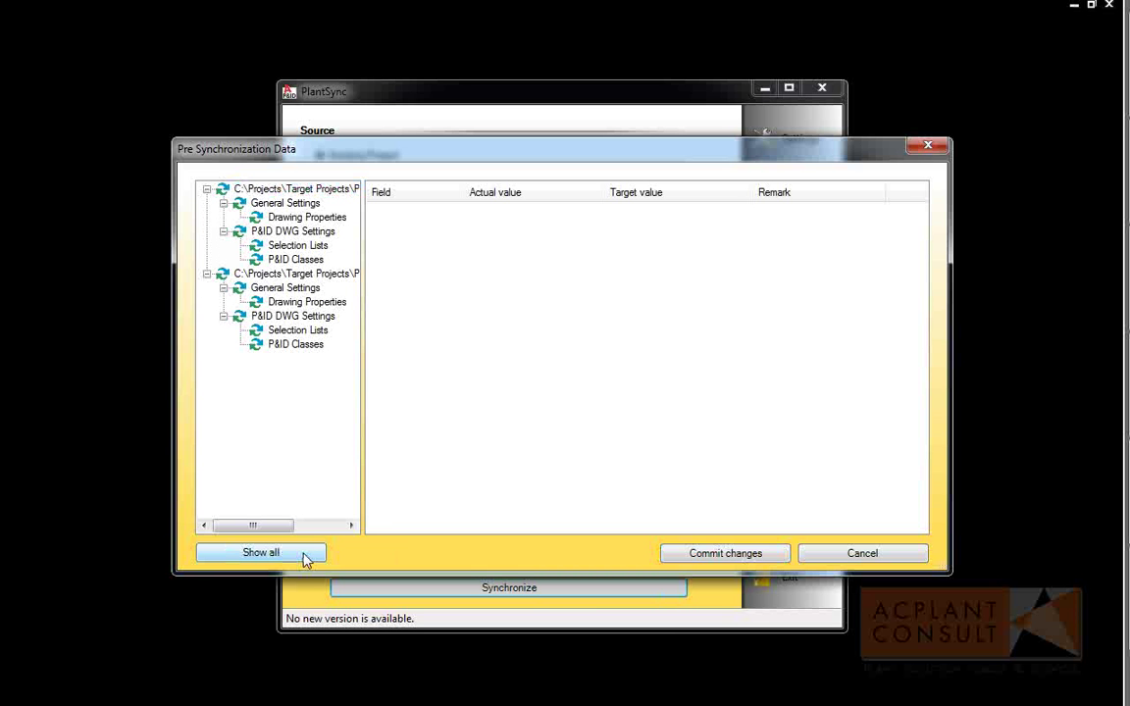
pyautogui.click(308, 219)
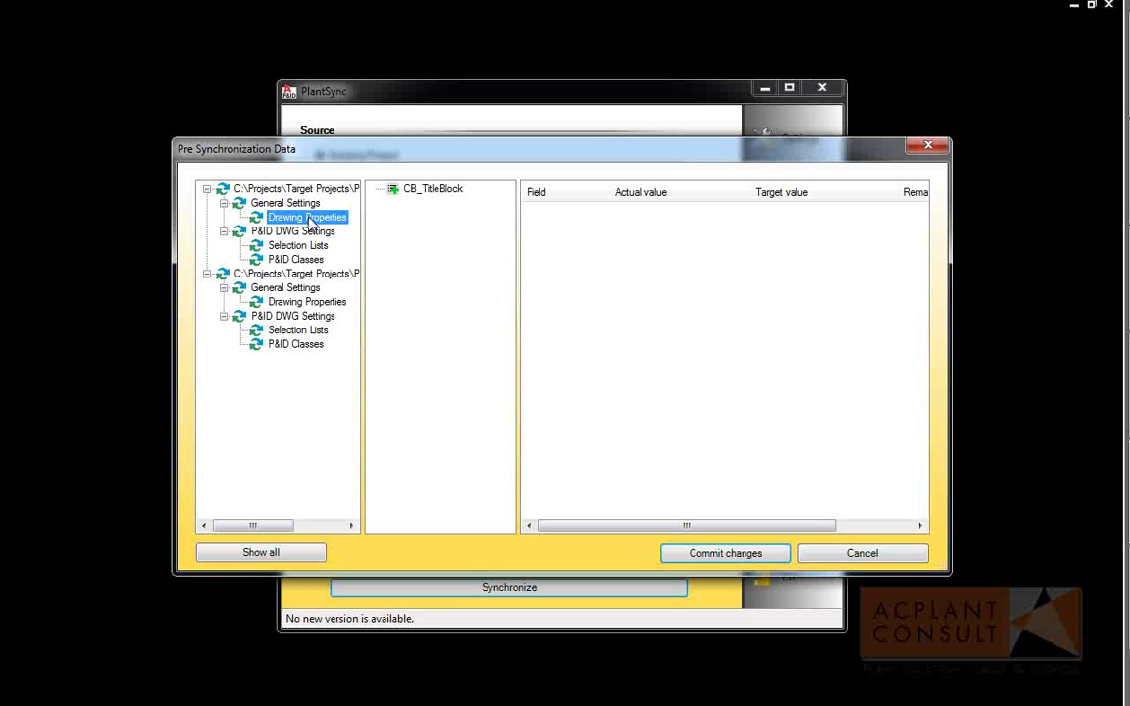
pyautogui.click(446, 194)
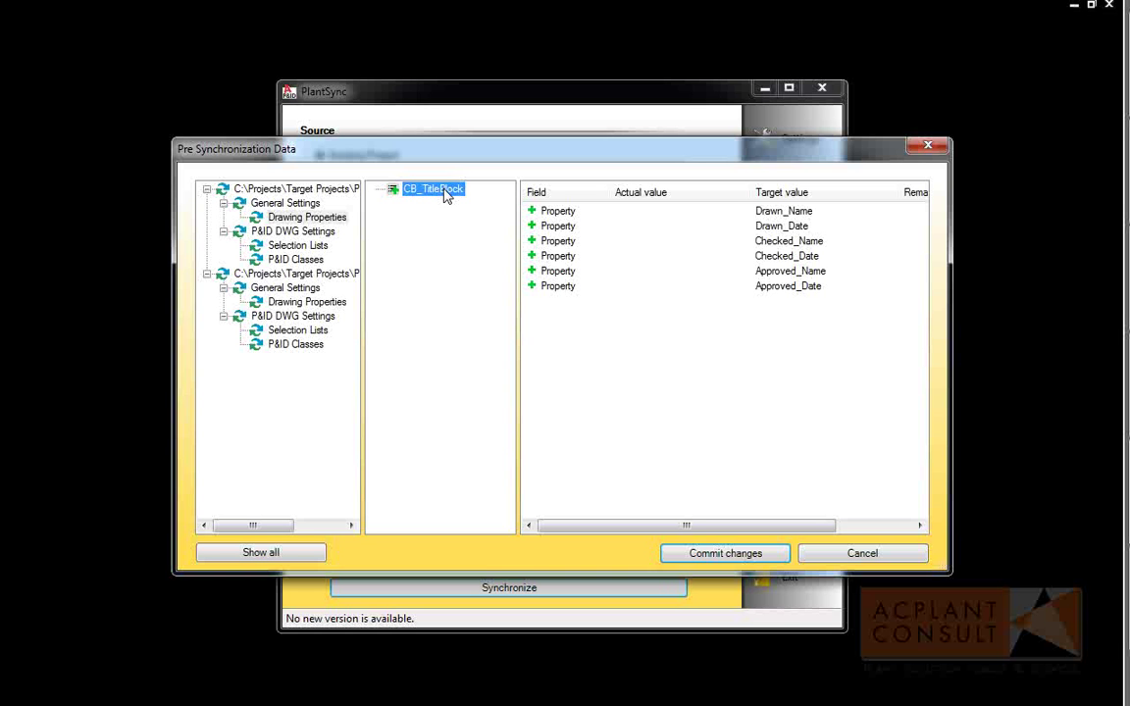
# Step: Review the CB_Buildings and Services selection list changes, then the P&ID Classes changes
pyautogui.click(300, 247)
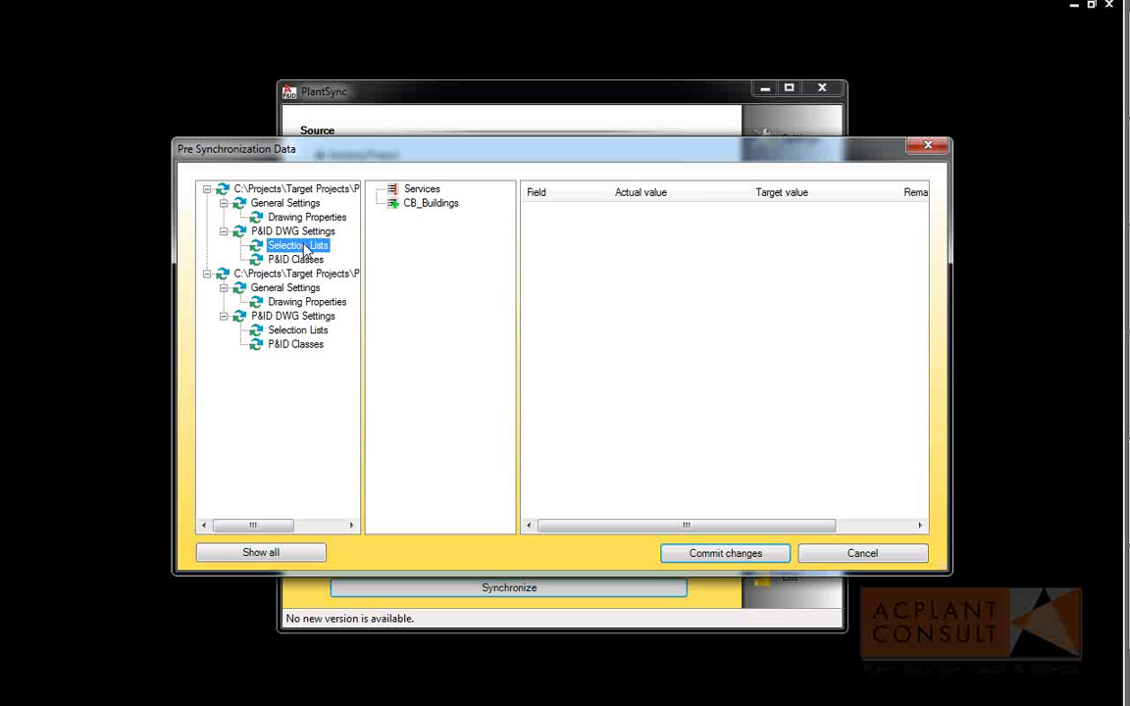
pyautogui.click(428, 204)
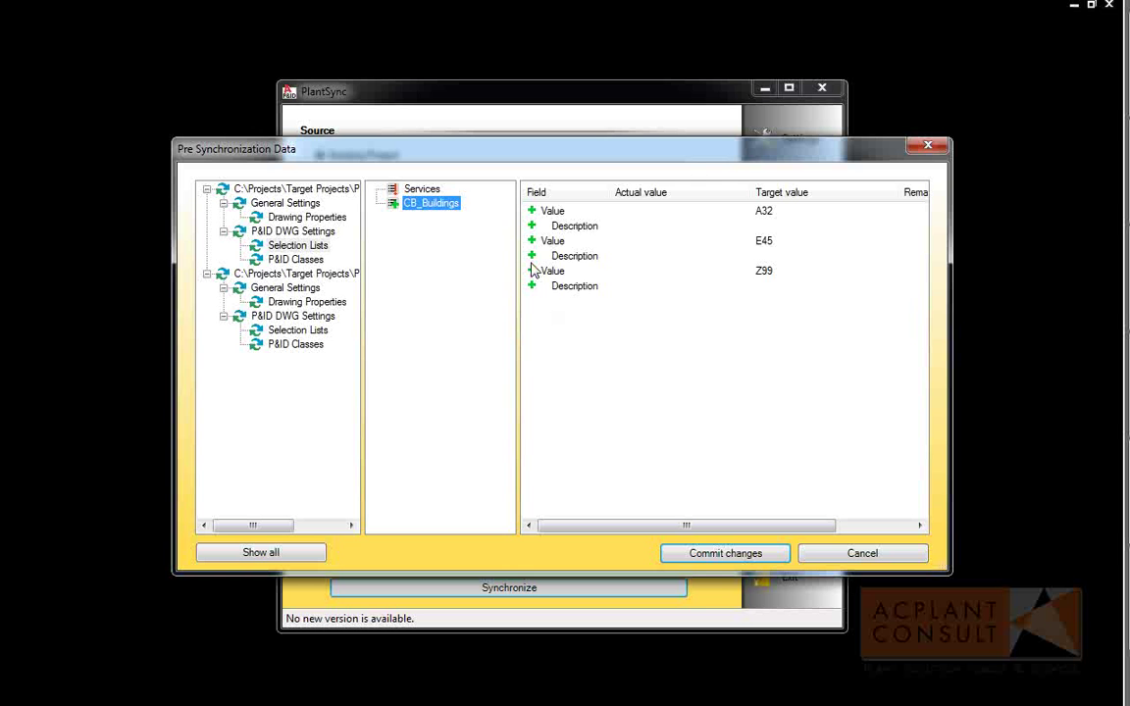
pyautogui.click(422, 191)
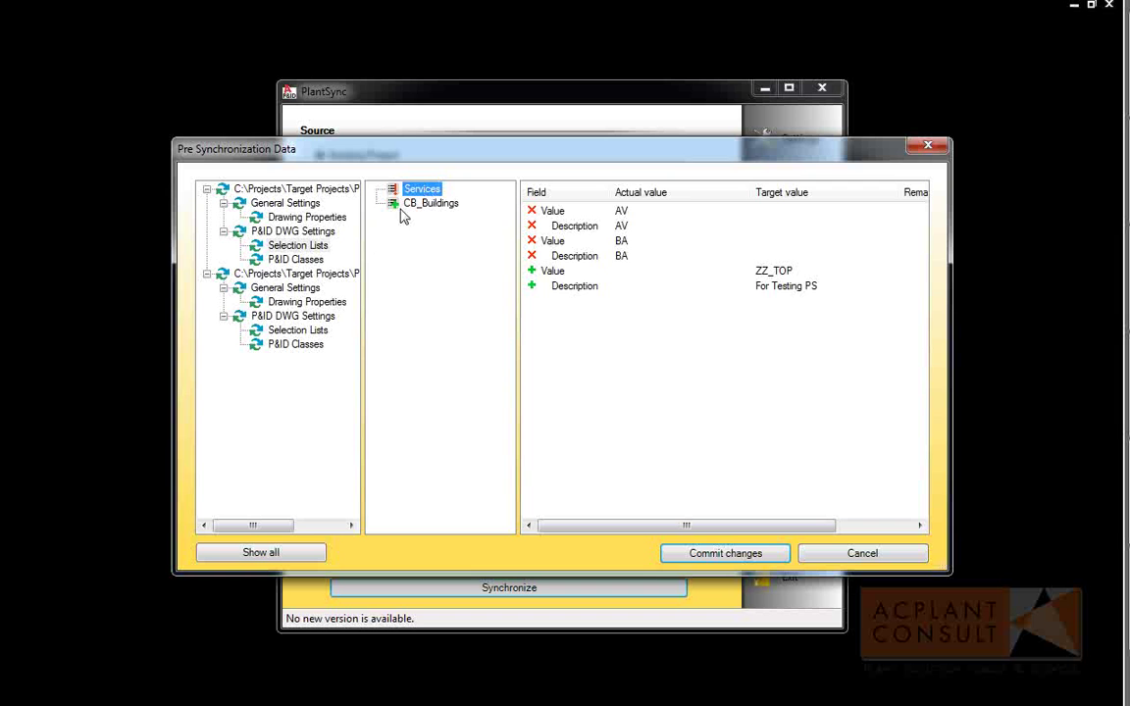
pyautogui.click(299, 262)
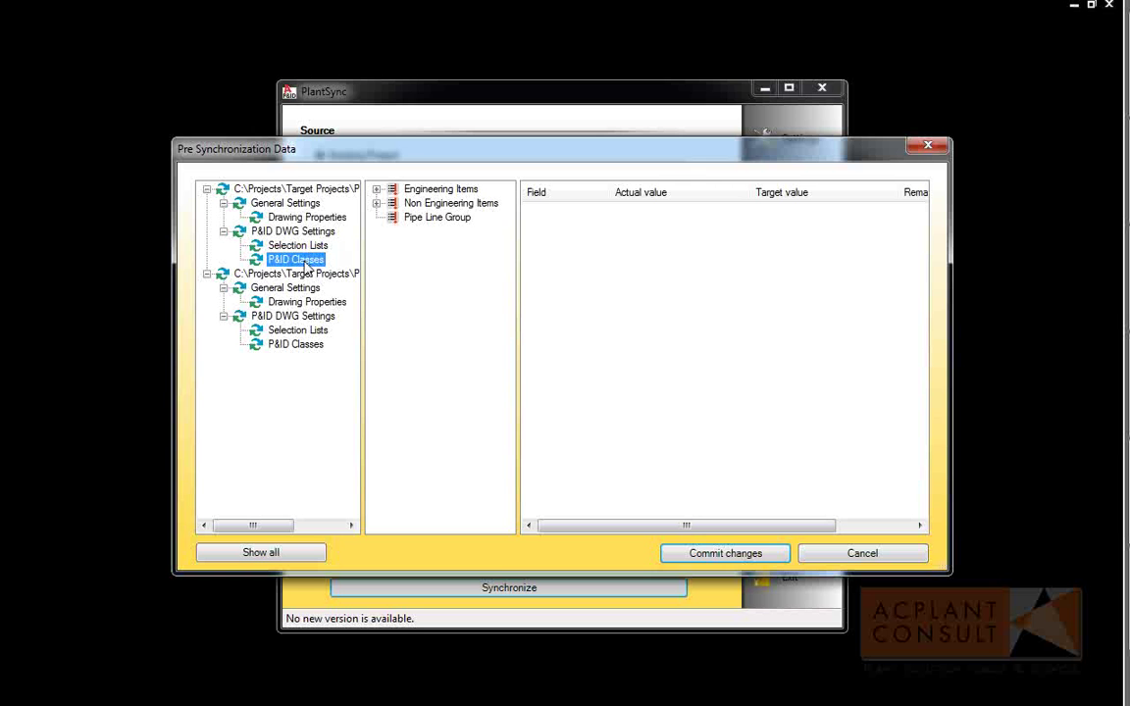
# Step: Inspect the Hand Valves CB_Valve_Tag tag and the Equipment CB_BuildingNo property additions
pyautogui.doubleClick(422, 189)
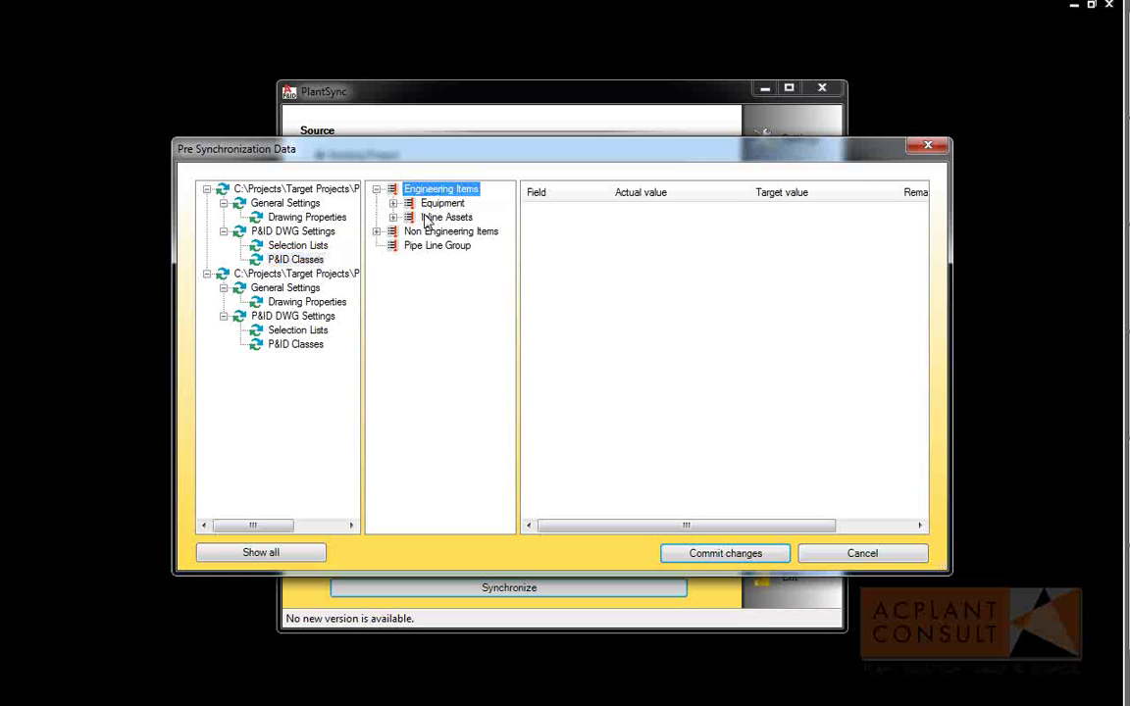
pyautogui.doubleClick(426, 217)
pyautogui.press('Down')
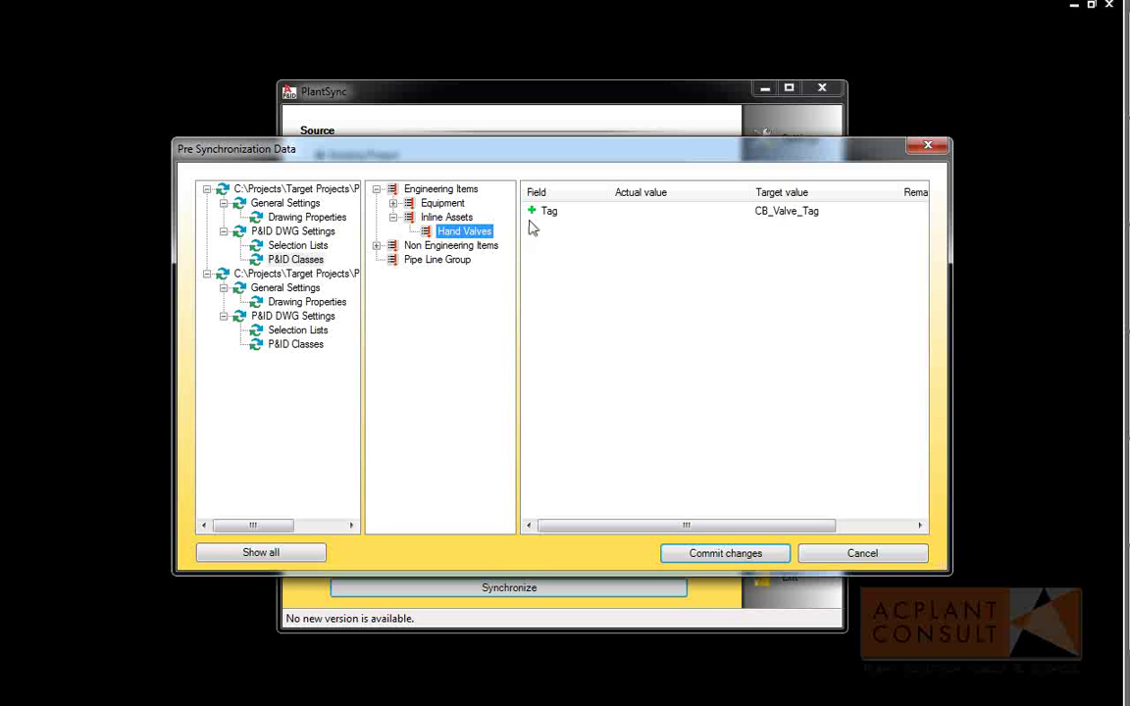
pyautogui.doubleClick(441, 205)
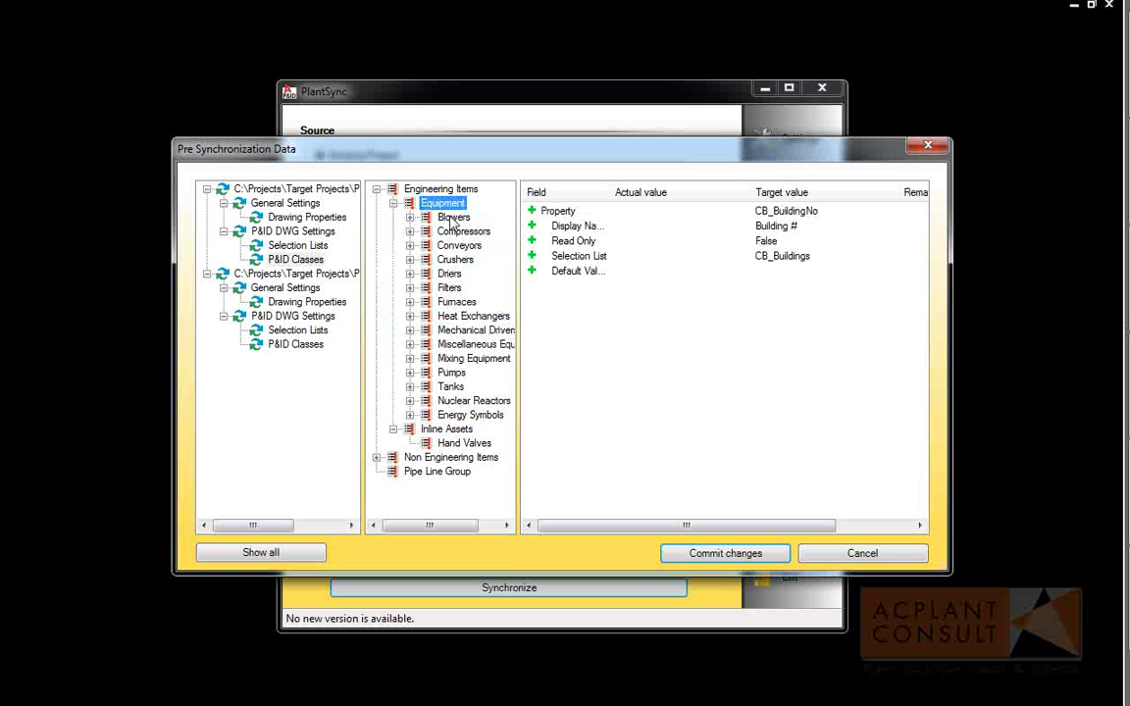
pyautogui.click(555, 213)
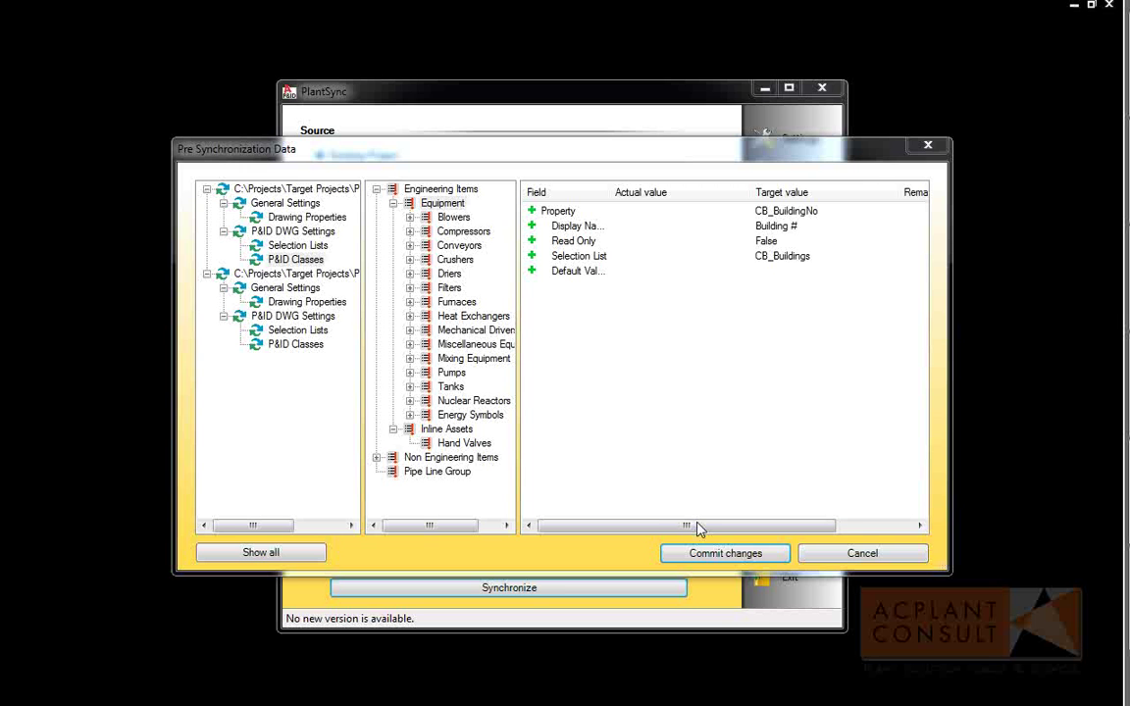
# Step: Commit the changes, confirm, and close the results showing Success for both projects
pyautogui.click(713, 557)
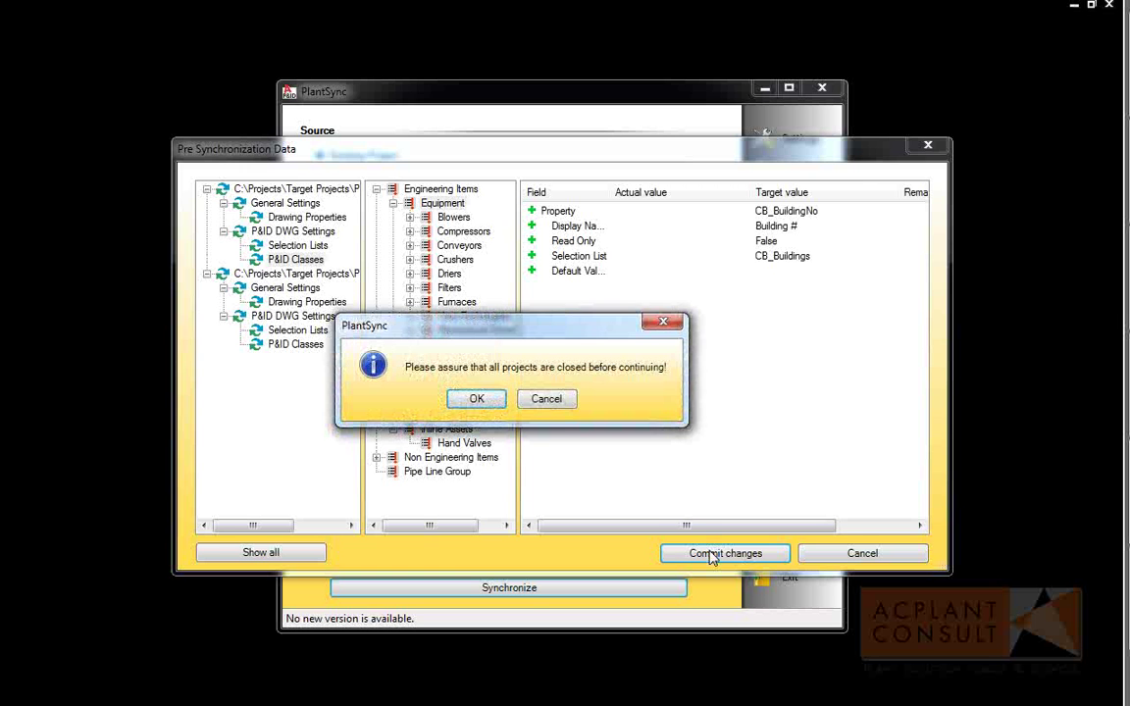
pyautogui.click(481, 402)
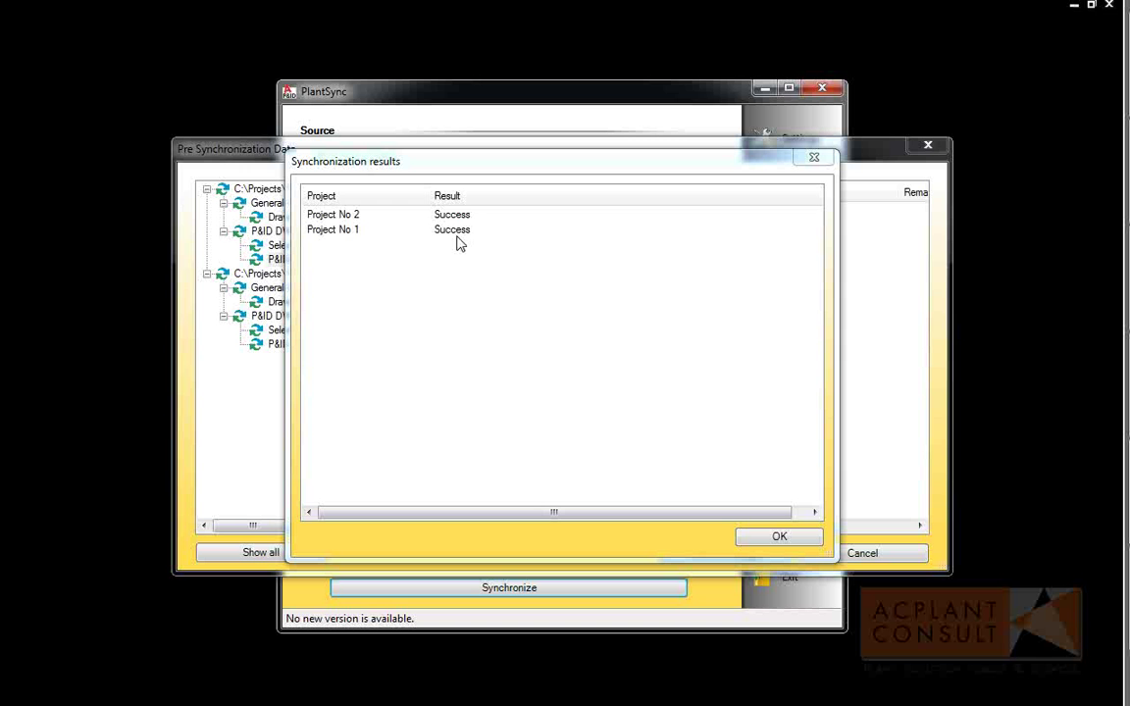
pyautogui.click(781, 539)
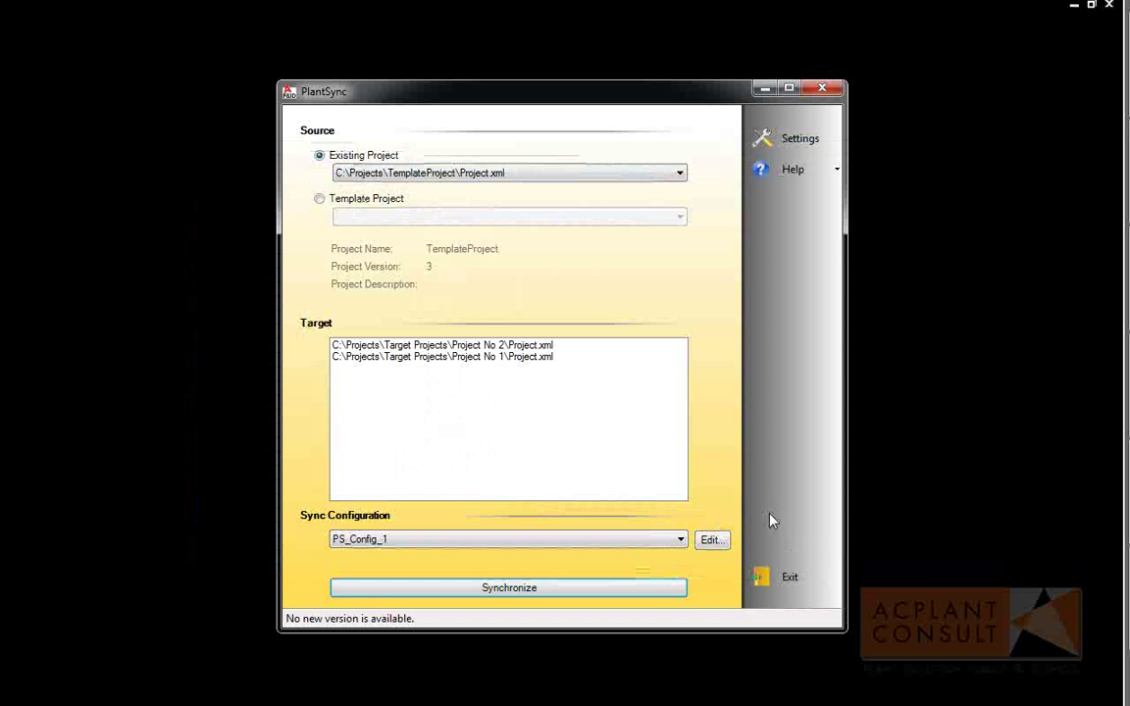